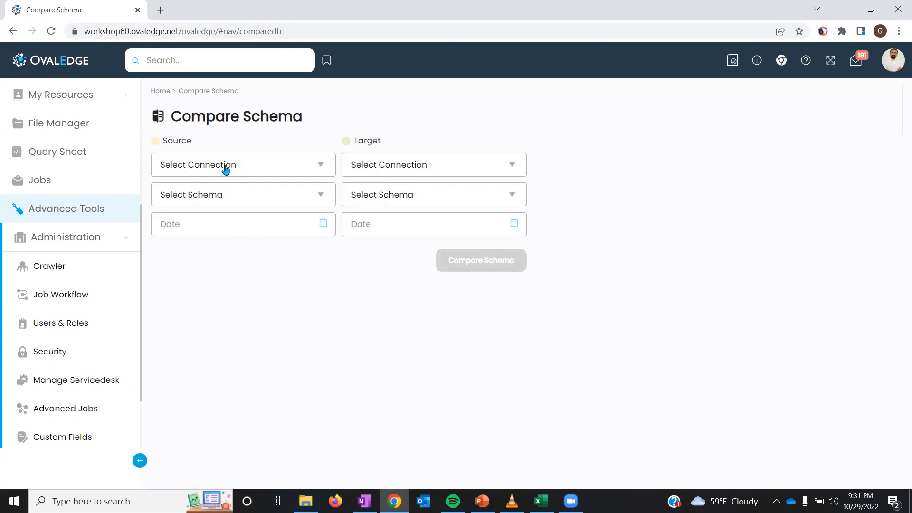
Set the comparison source to the Snowflake connection and its HEALTHCARE_DATA ship emergency schema
click(236, 190)
click(225, 172)
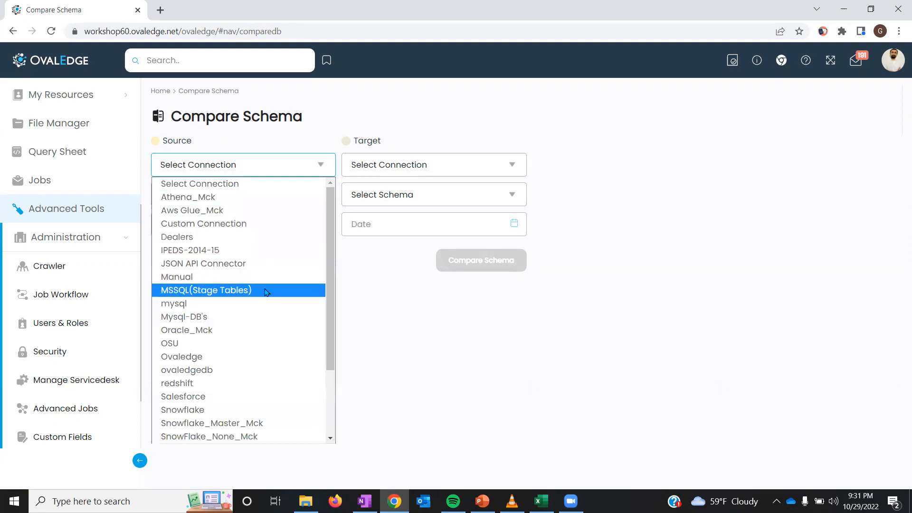
scroll(265, 292, down, 2)
click(209, 317)
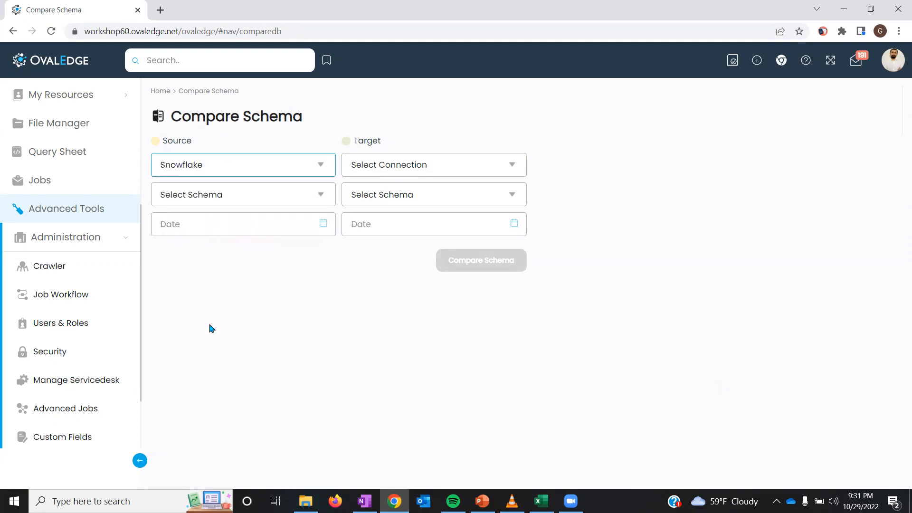
click(241, 206)
click(259, 254)
Set the target to the SnowFlake_None_Mck connection with schema HOSPITAL.HOSPITAL and run the schema comparison
click(391, 171)
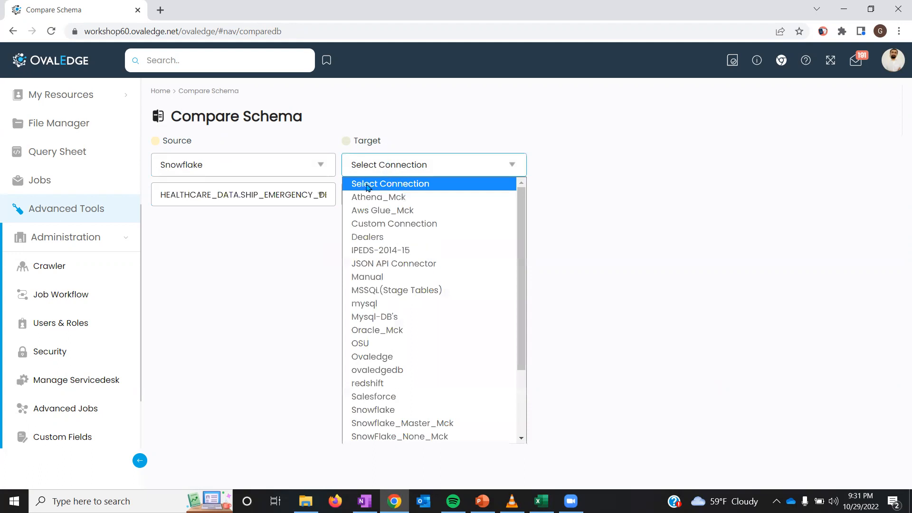
scroll(452, 360, down, 3)
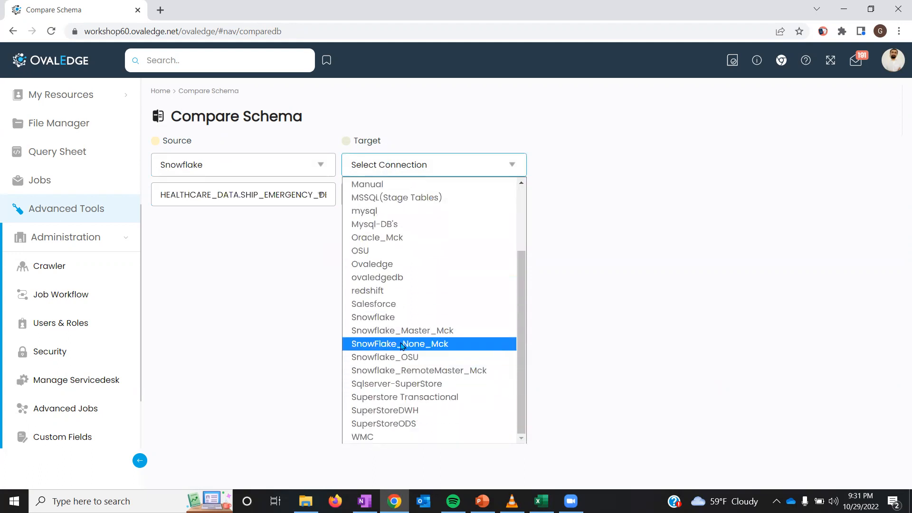
click(401, 344)
click(374, 196)
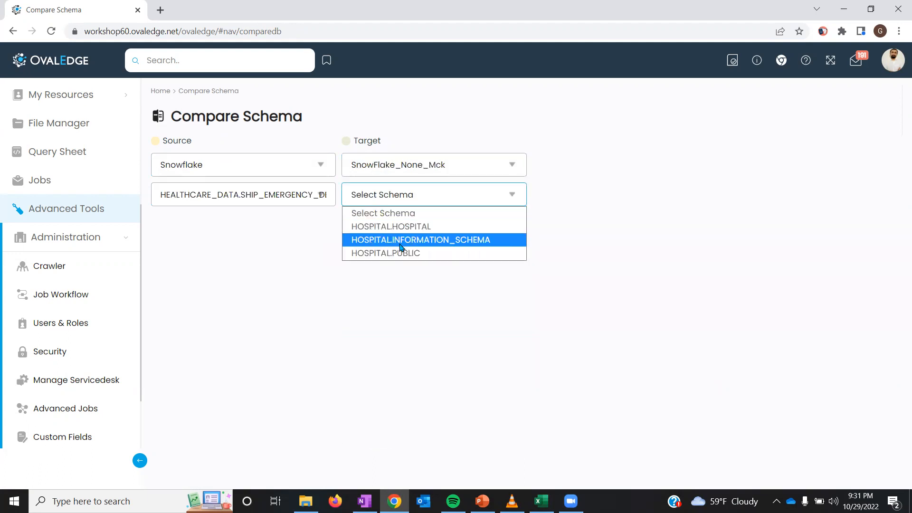
click(425, 227)
click(473, 233)
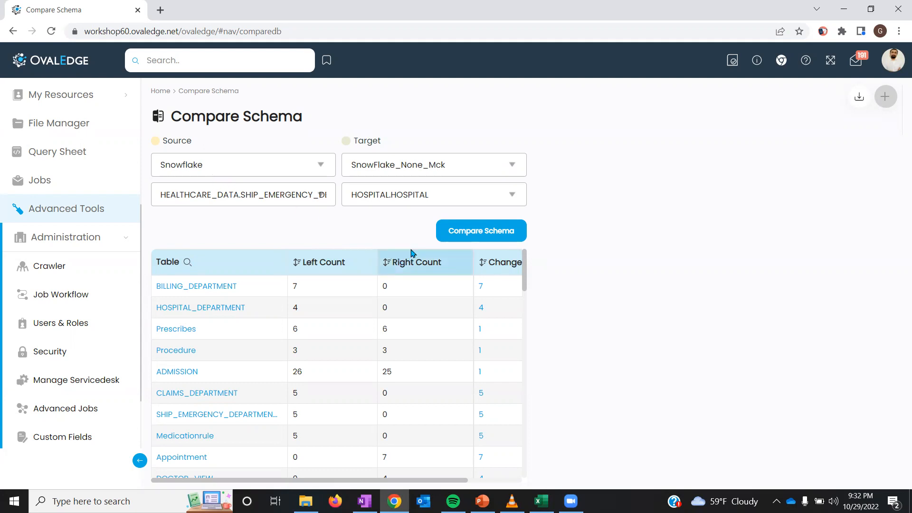
Review the left, right and change counts per table, and examine the column differences of the ADMISSION table
drag(451, 479, 503, 480)
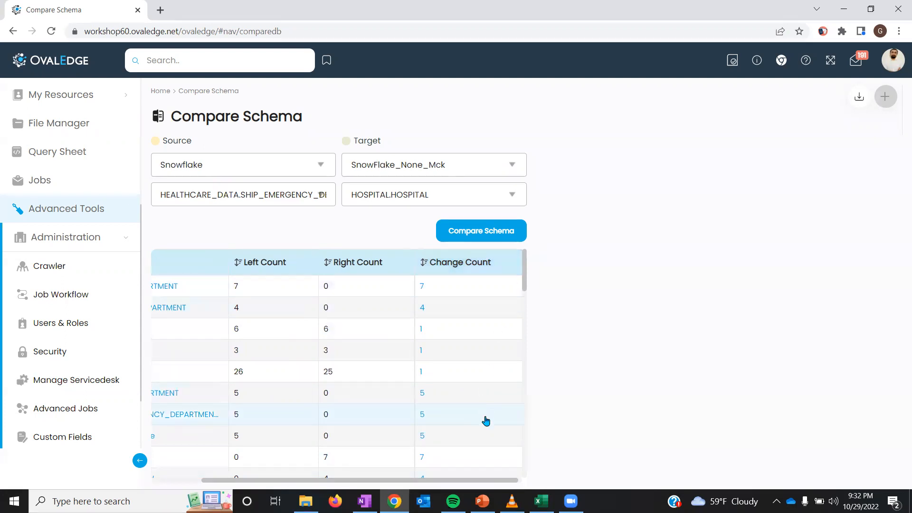
drag(506, 483, 311, 473)
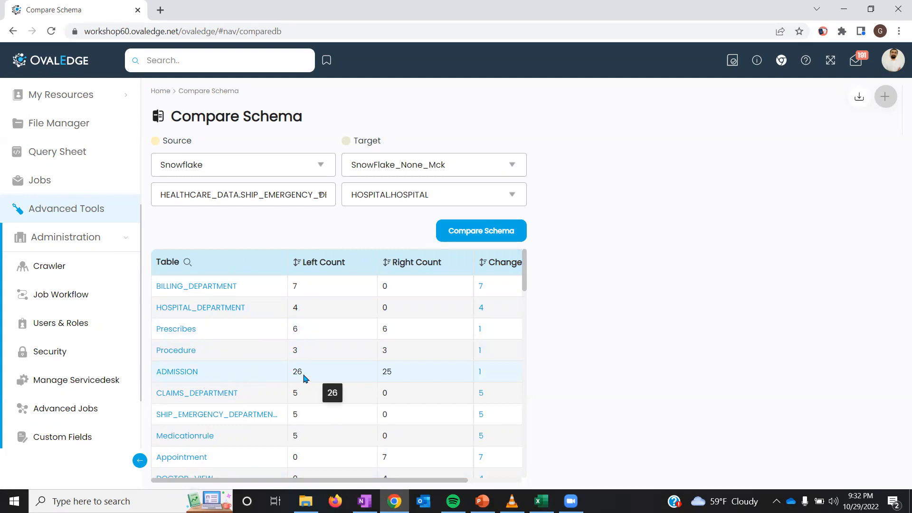
click(479, 373)
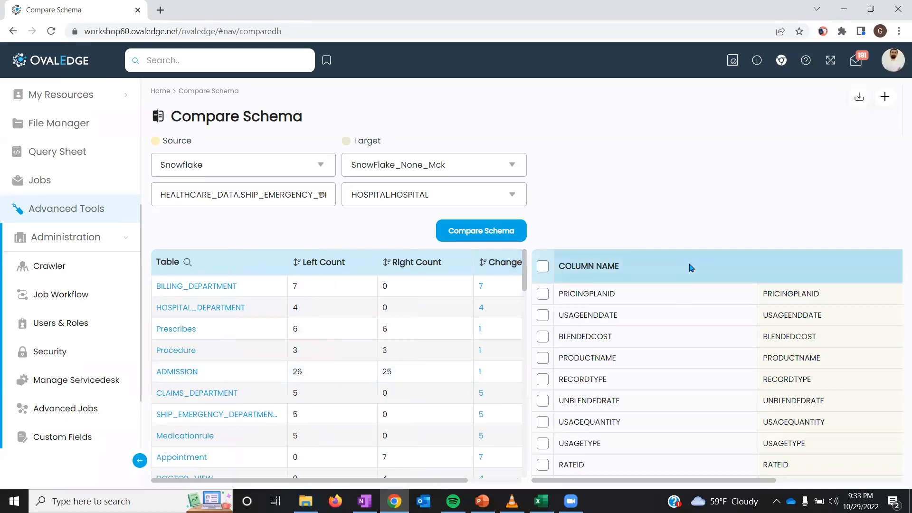
scroll(691, 267, down, 4)
scroll(691, 268, down, 2)
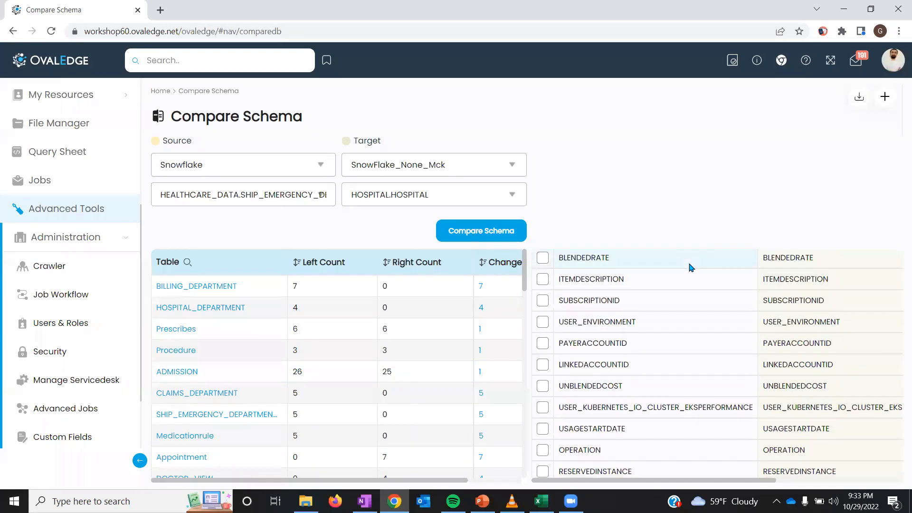
scroll(691, 267, down, 1)
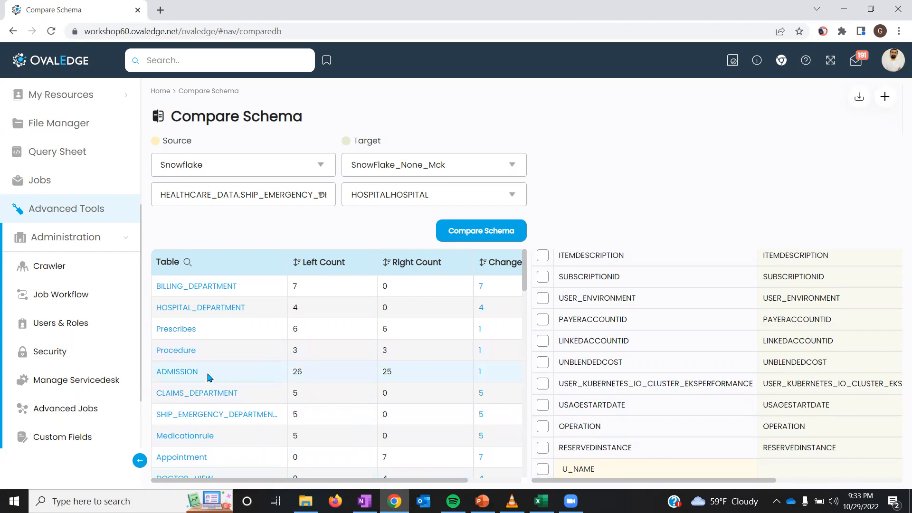
Open the Procedure table's changes and compare the source and target column lengths of Name
click(481, 352)
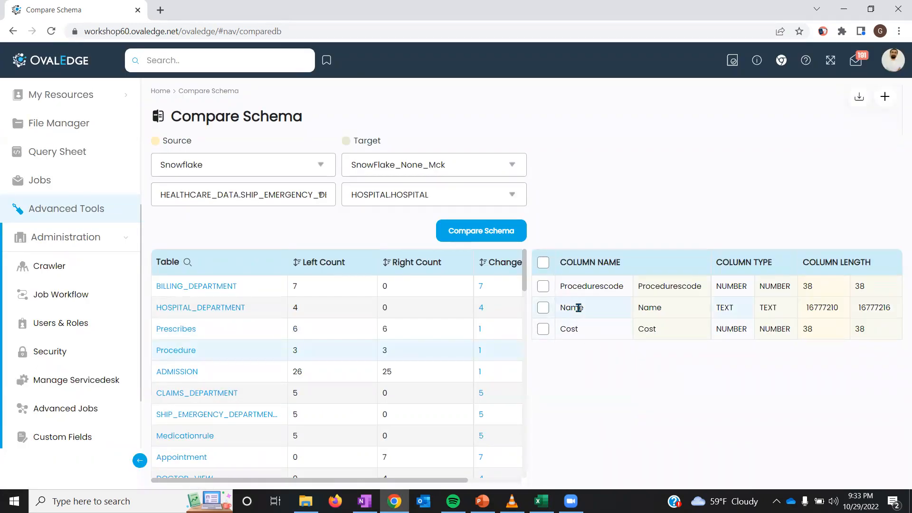
double_click(808, 310)
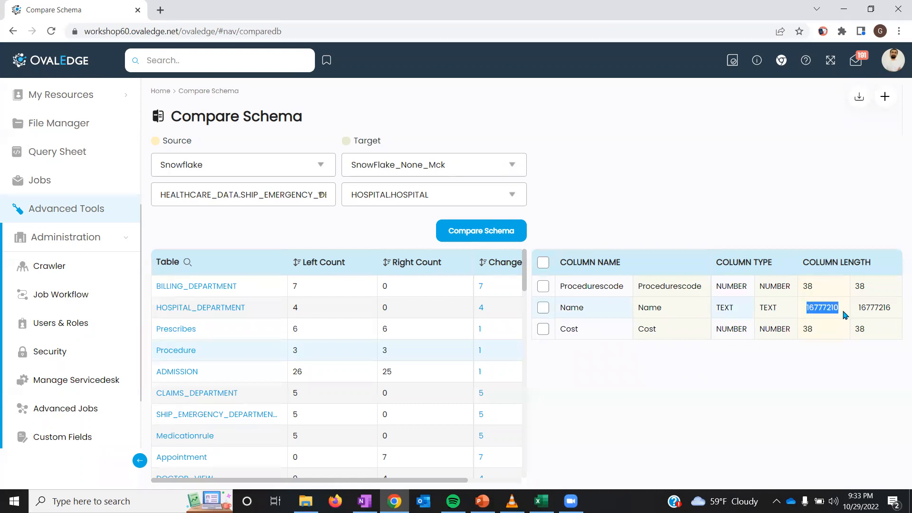
click(861, 308)
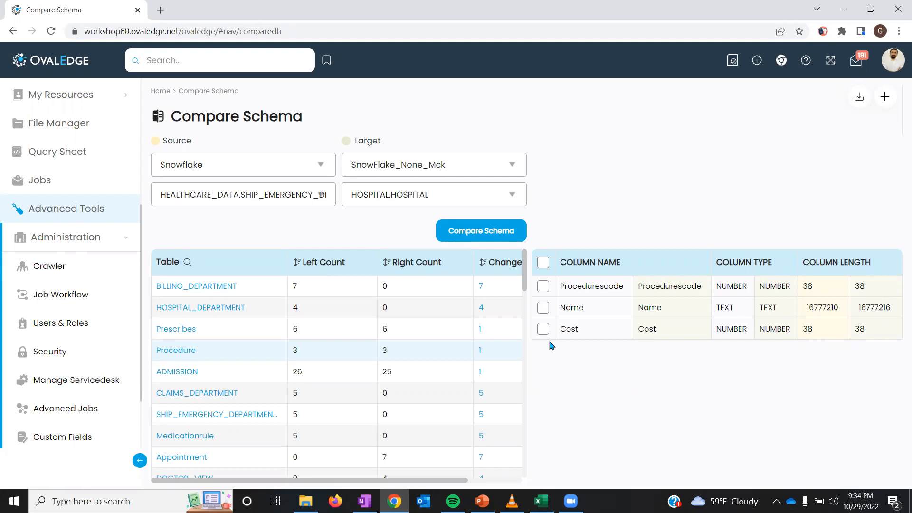
Add the Procedure table's Name column to the downstream impact analysis Demo
click(543, 308)
click(885, 98)
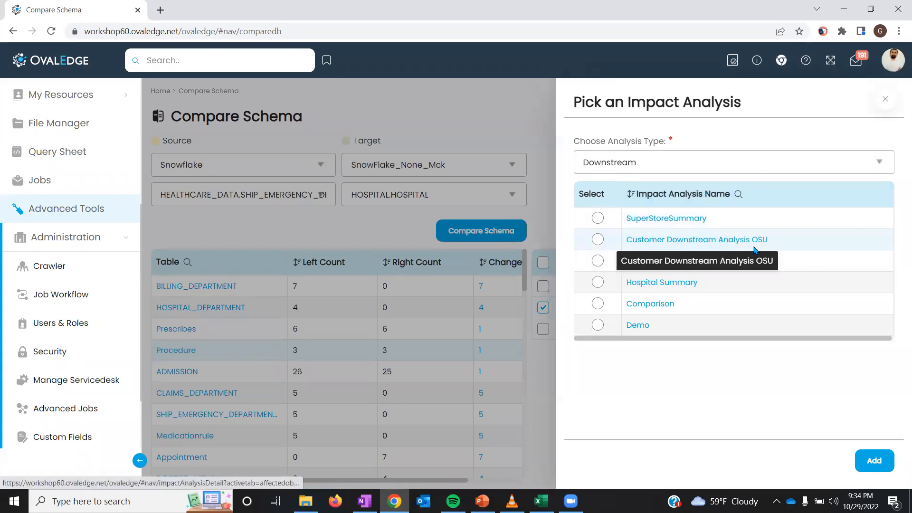
click(598, 325)
click(873, 461)
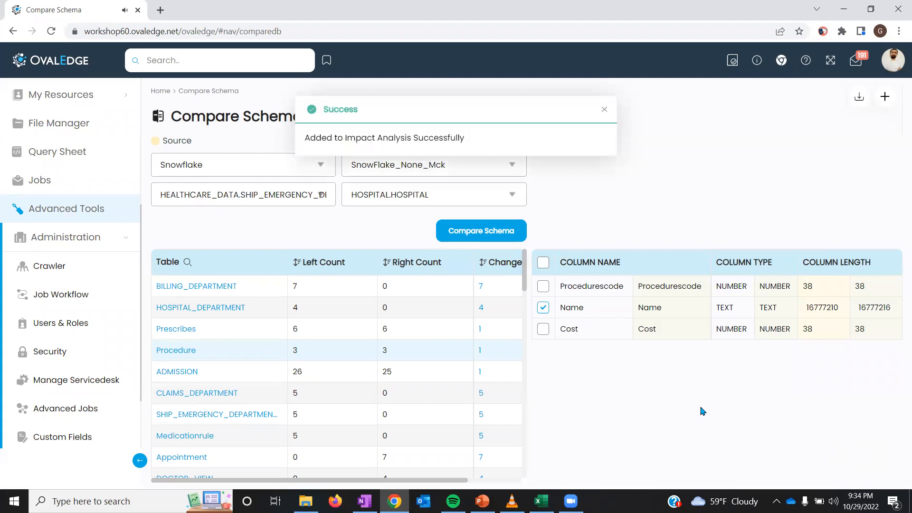
Open the Demo impact analysis from the advanced tools and review its summary and source objects
scroll(59, 308, down, 2)
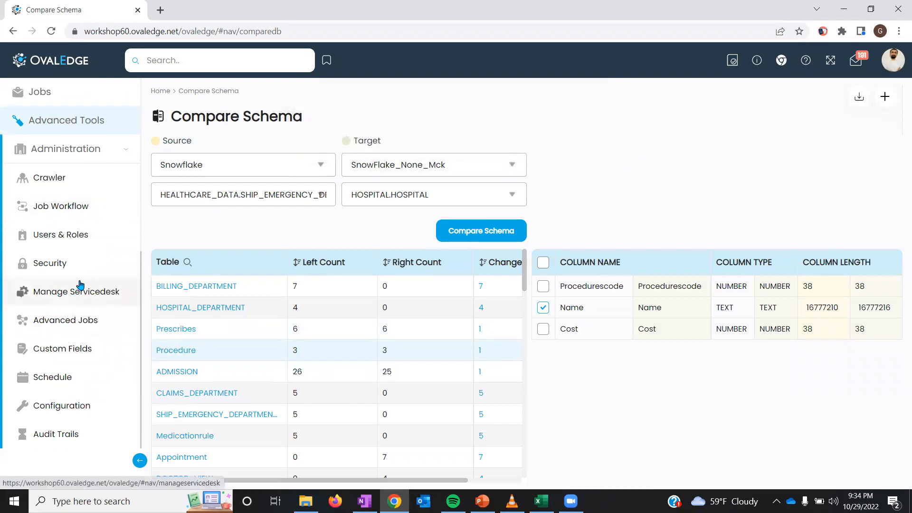
click(71, 124)
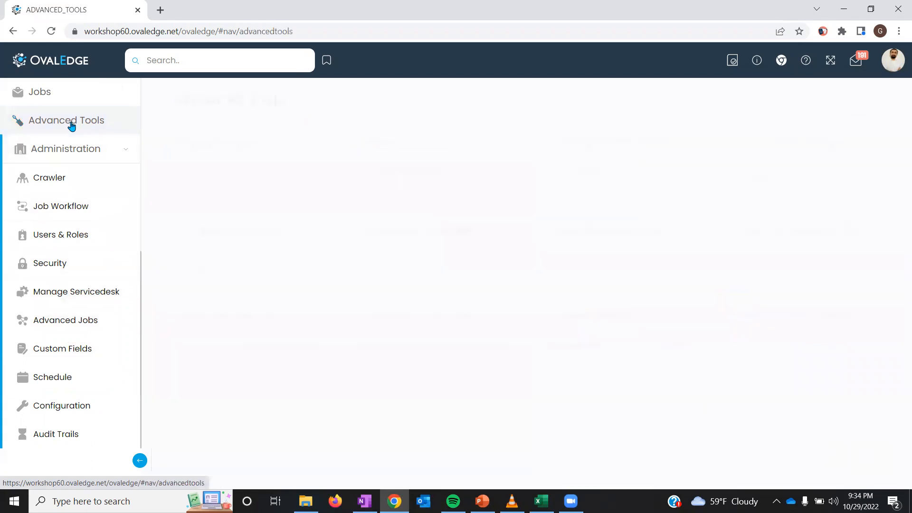
click(221, 143)
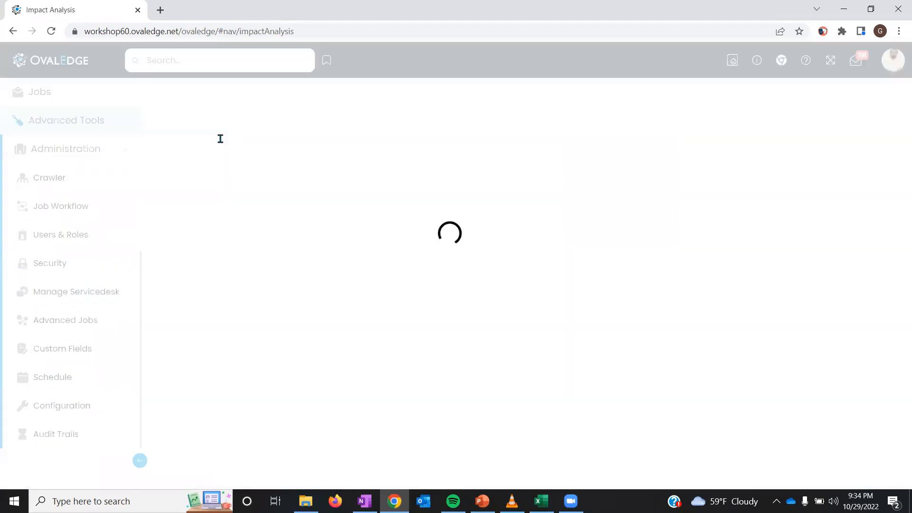
click(209, 269)
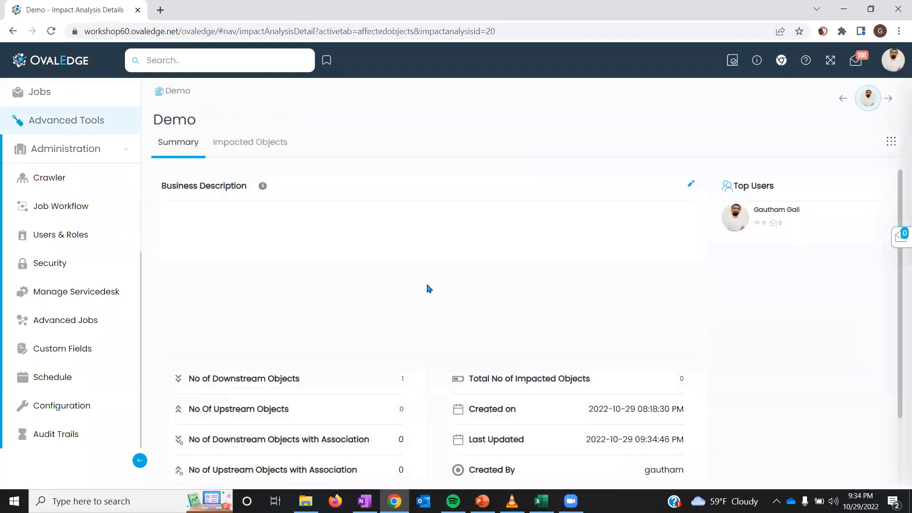
scroll(540, 274, down, 1)
scroll(540, 274, down, 2)
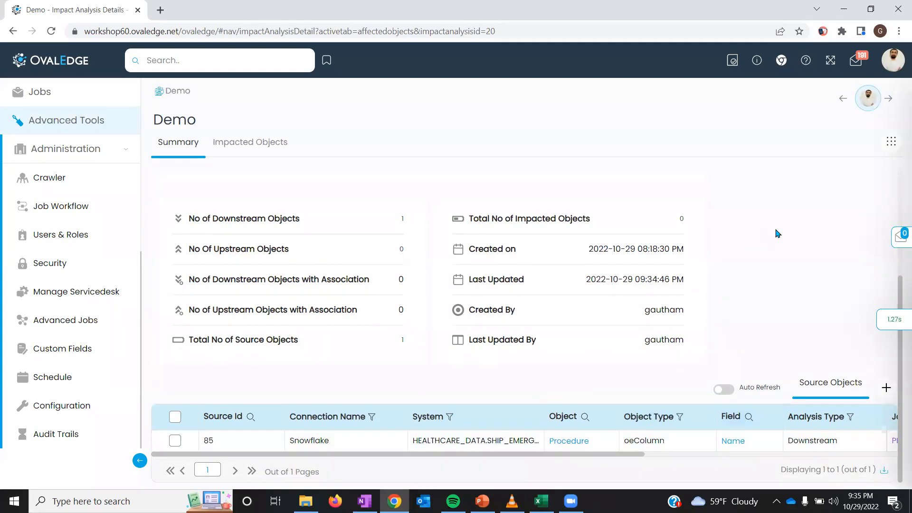
Run the discovery of impacted objects for all source objects of the Demo analysis
click(891, 150)
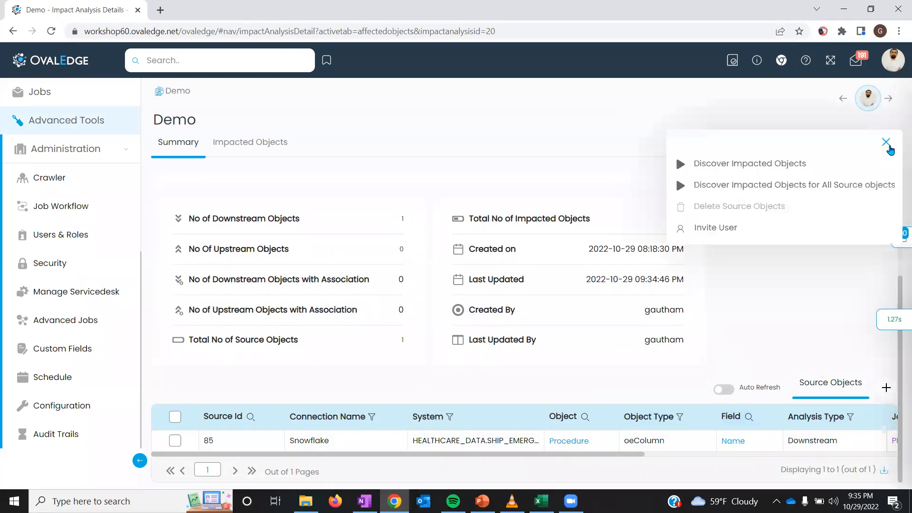
click(768, 185)
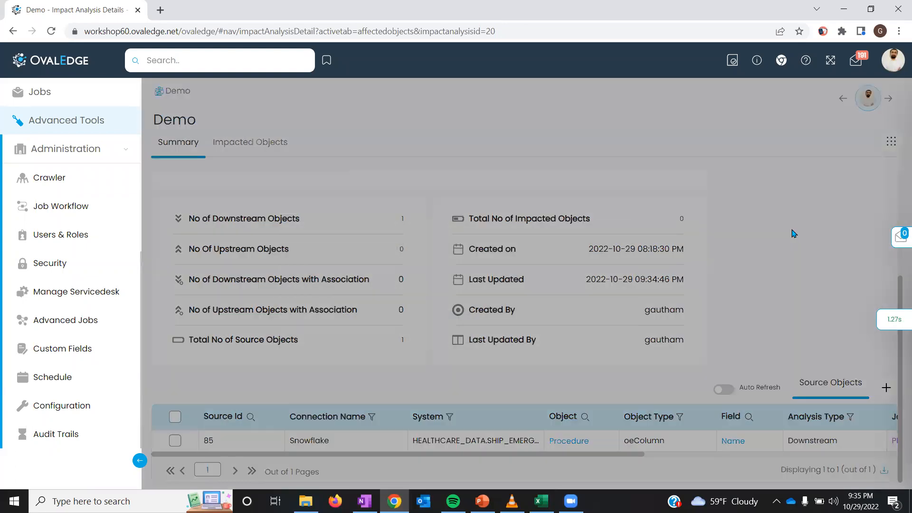
click(455, 322)
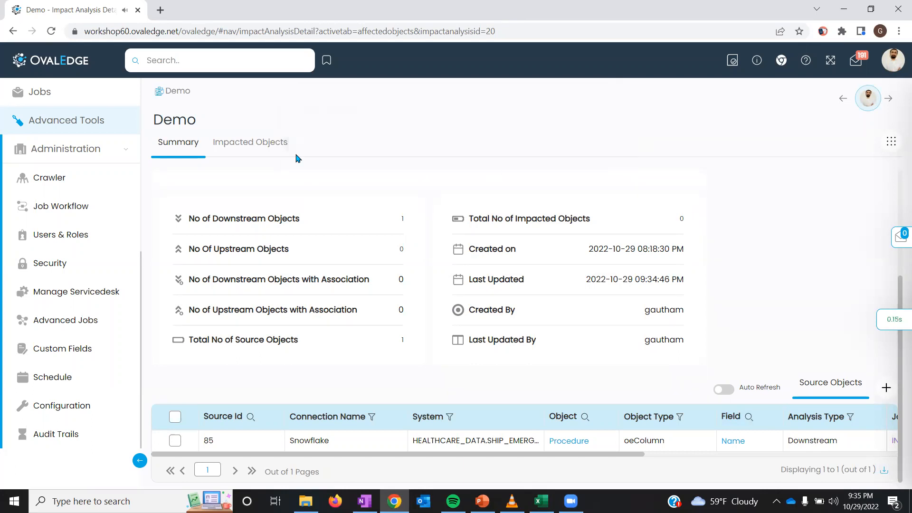
Open the Jobs page in a separate browser tab and refresh the job list
scroll(71, 247, up, 3)
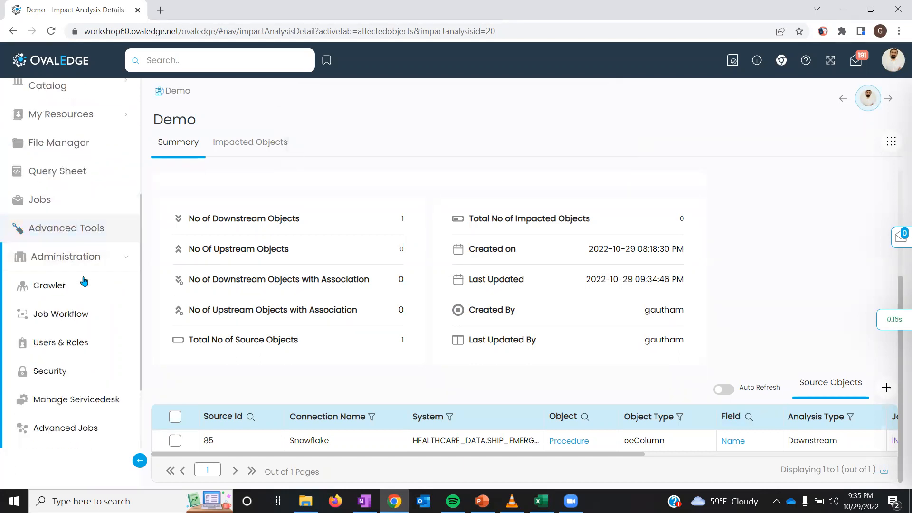
right_click(44, 210)
click(76, 214)
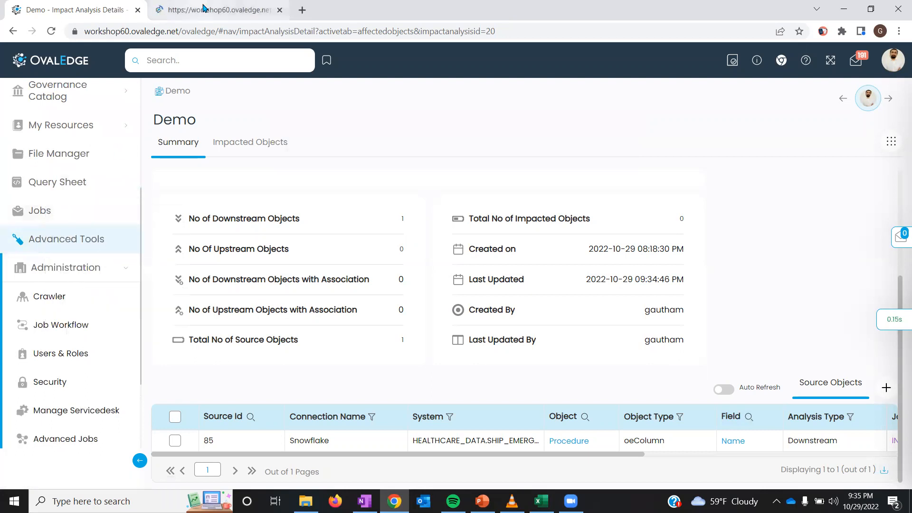
click(187, 6)
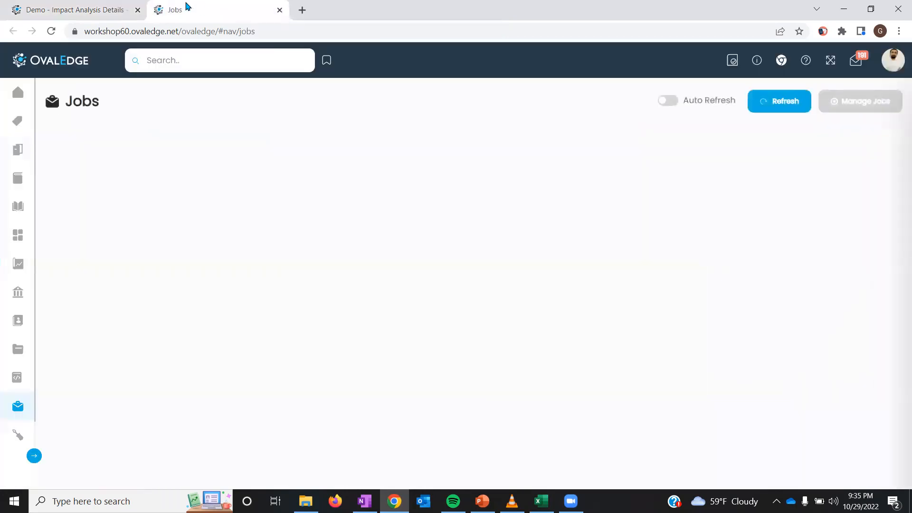
click(791, 106)
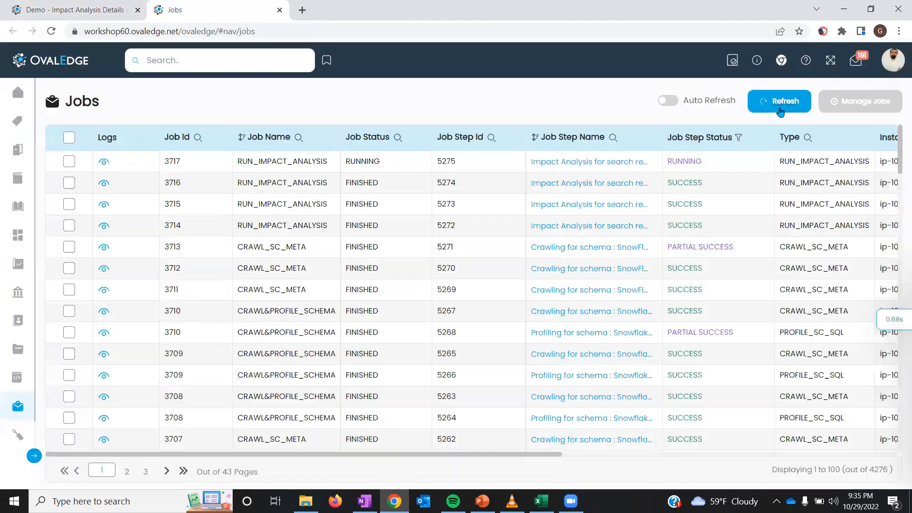
View the log of the latest RUN_IMPACT_ANALYSIS job and check its completion entry
click(104, 161)
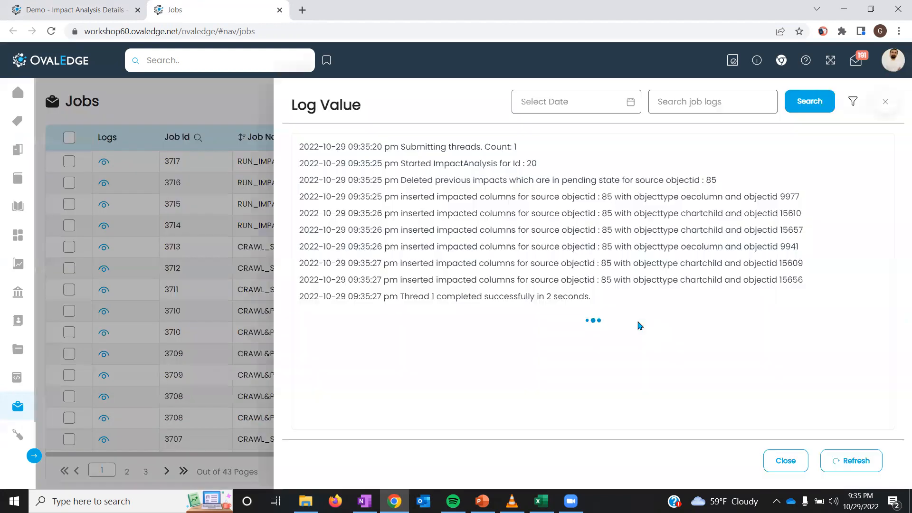
drag(551, 297, 591, 306)
click(593, 310)
Return to the Demo analysis and hide the Source Id, Root Object, Impact Type and source object columns in its impacted objects table
click(98, 12)
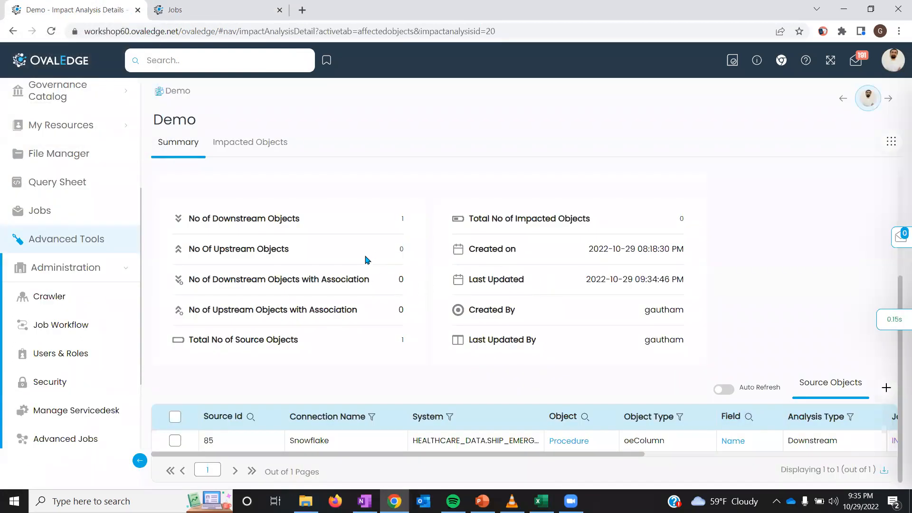
click(269, 143)
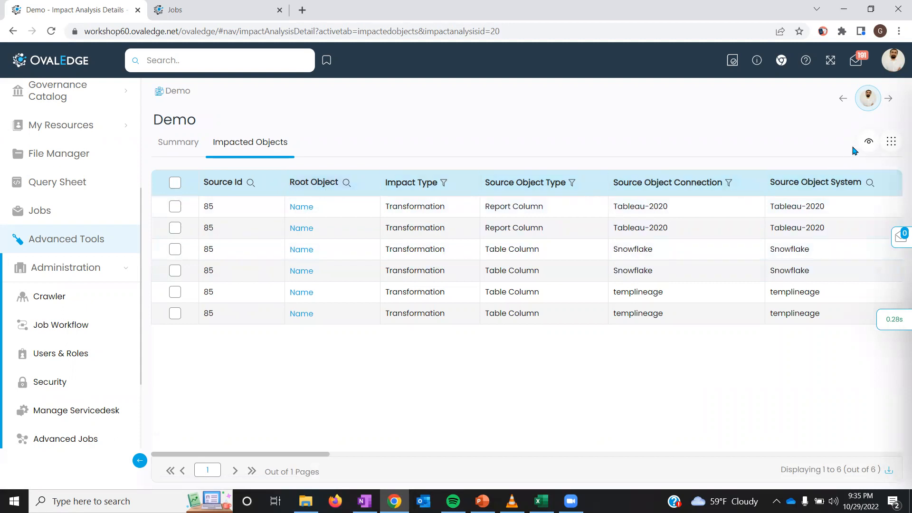
click(865, 147)
click(745, 198)
click(744, 220)
click(744, 243)
click(747, 267)
click(744, 288)
scroll(760, 269, down, 1)
click(744, 253)
click(744, 275)
click(744, 297)
scroll(791, 234, down, 1)
click(823, 330)
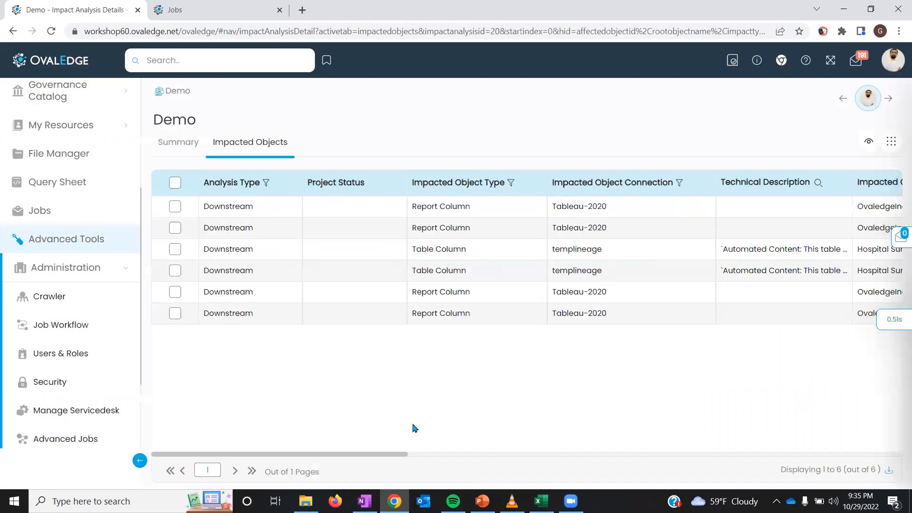
Examine the type, connection, system, object and field of each impacted object in the Demo analysis
drag(383, 453, 438, 460)
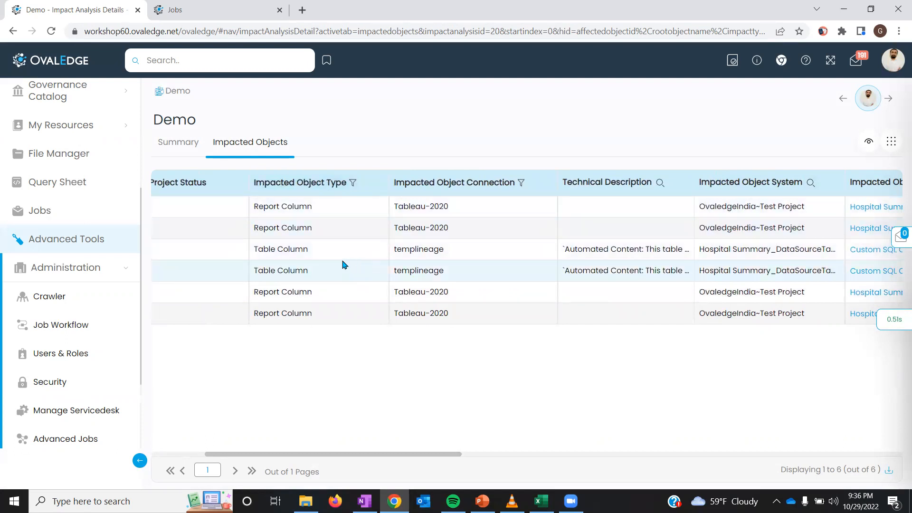
drag(452, 453, 492, 454)
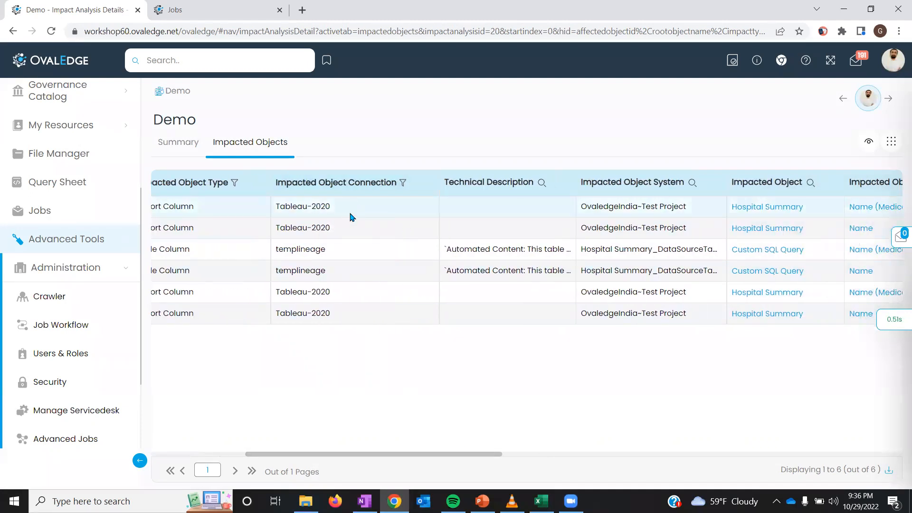
drag(495, 454, 537, 454)
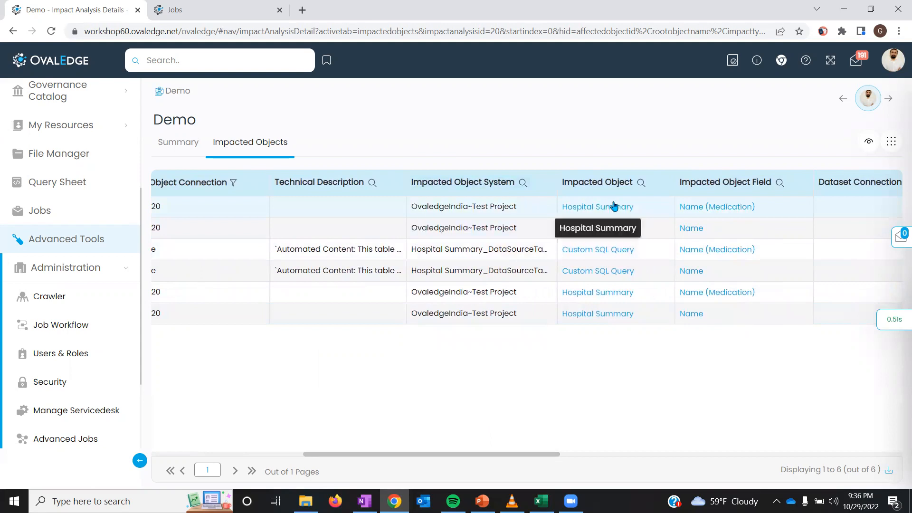
Add the first two impacted objects, the Name (Medication) and Name report columns of Hospital Summary, to the project
drag(560, 454, 577, 456)
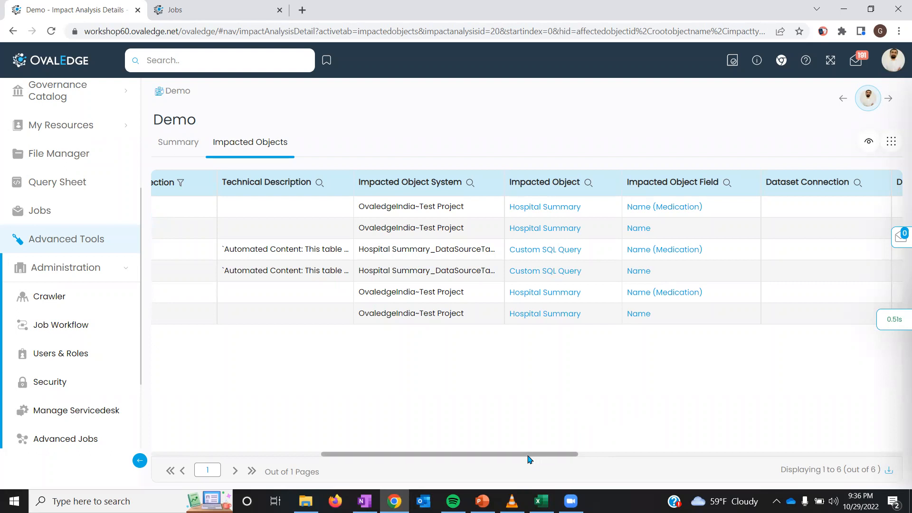
drag(528, 456, 508, 452)
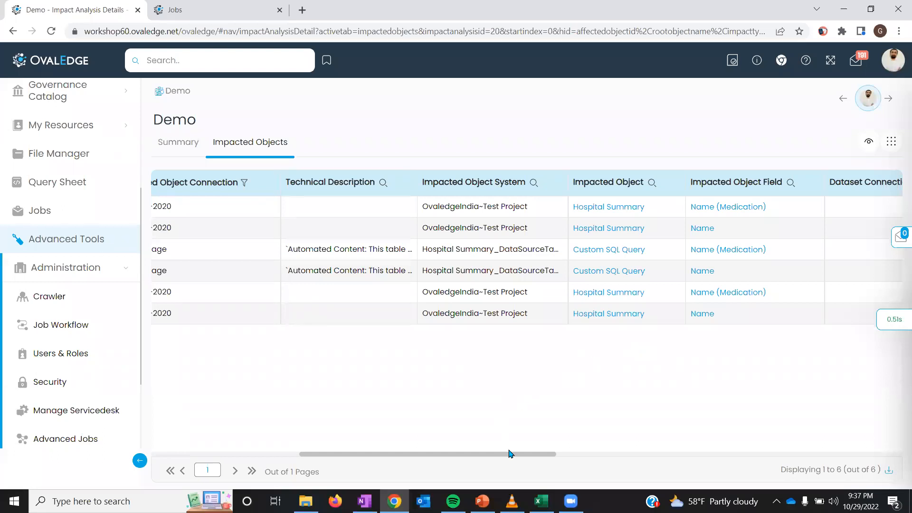
drag(524, 456, 342, 444)
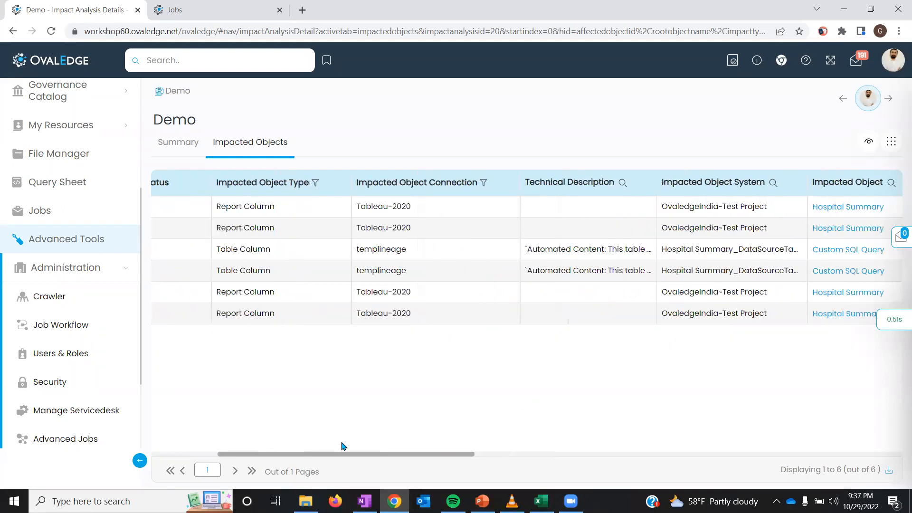
click(175, 206)
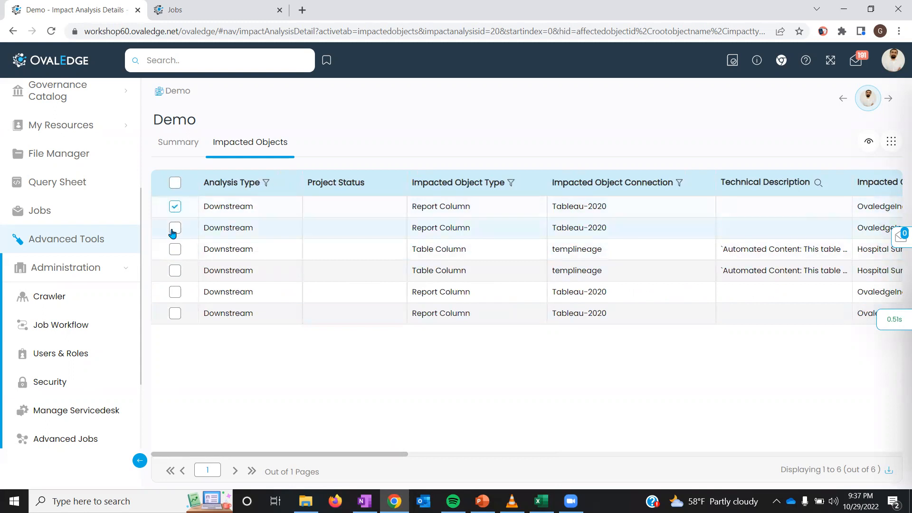
click(176, 229)
click(892, 148)
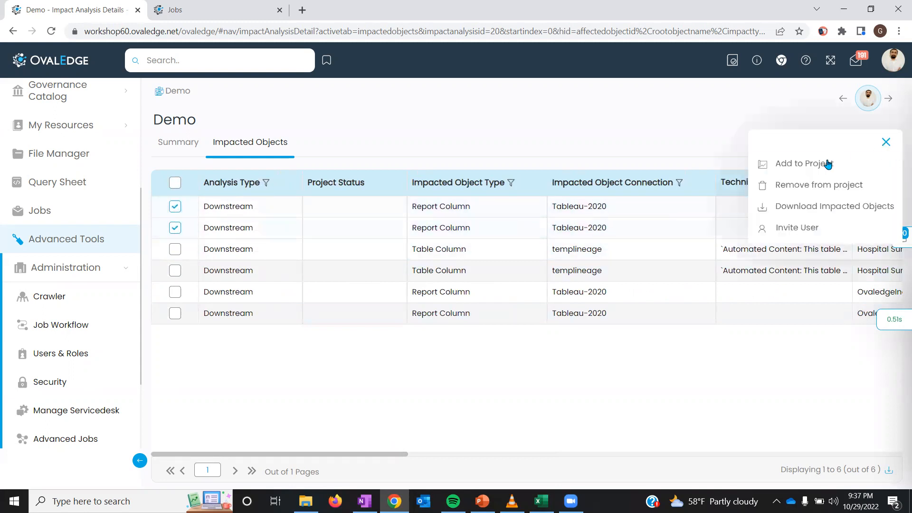
click(775, 162)
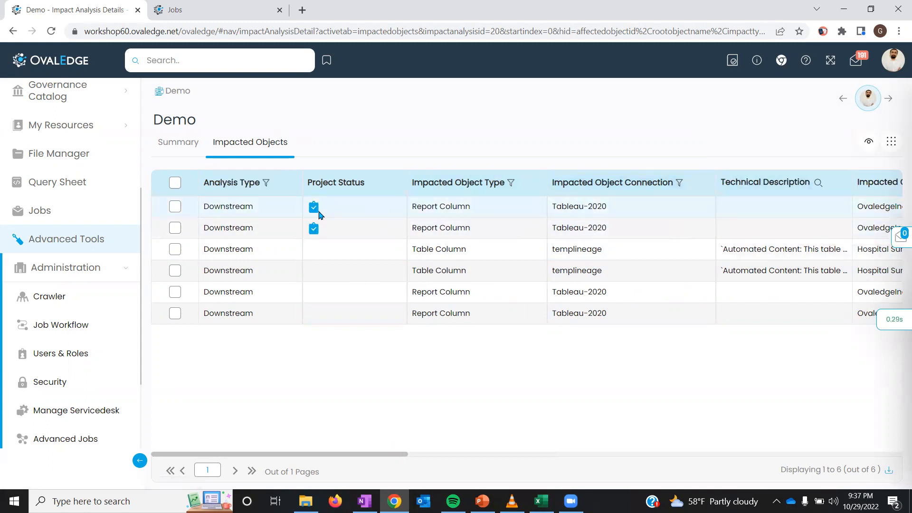
Open the Demo Impact Analysis project from the list of all projects and look across its task board
scroll(90, 225, up, 3)
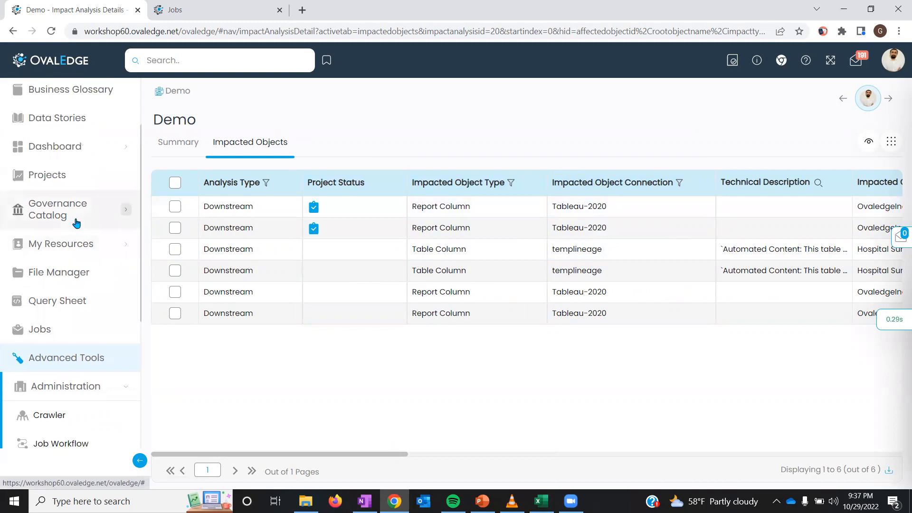
click(73, 179)
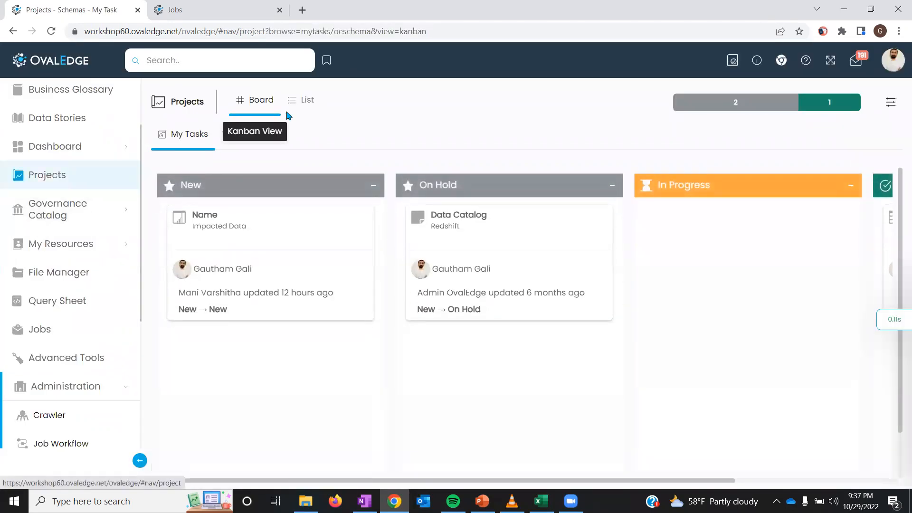
click(284, 136)
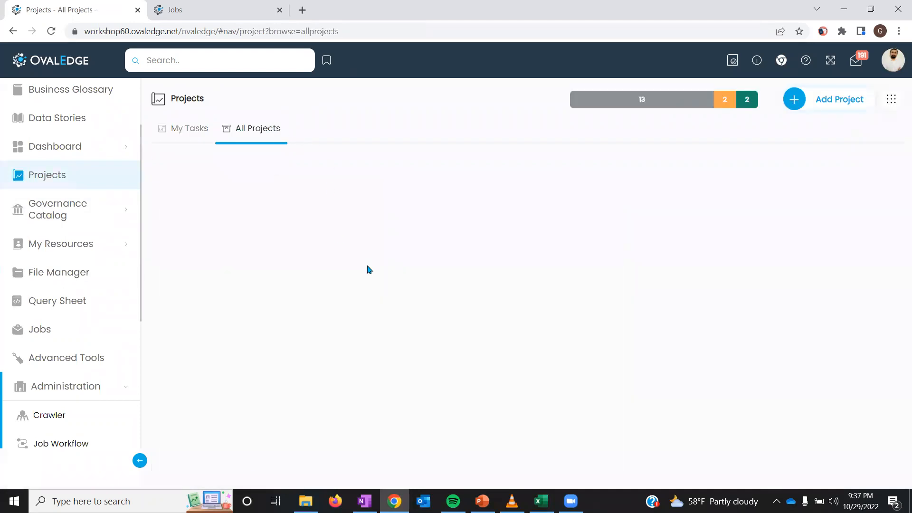
scroll(350, 266, down, 2)
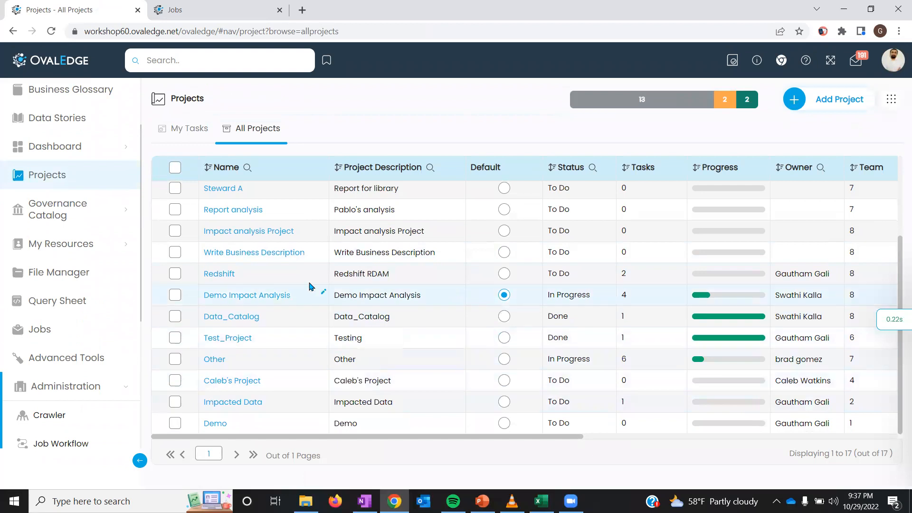
click(279, 296)
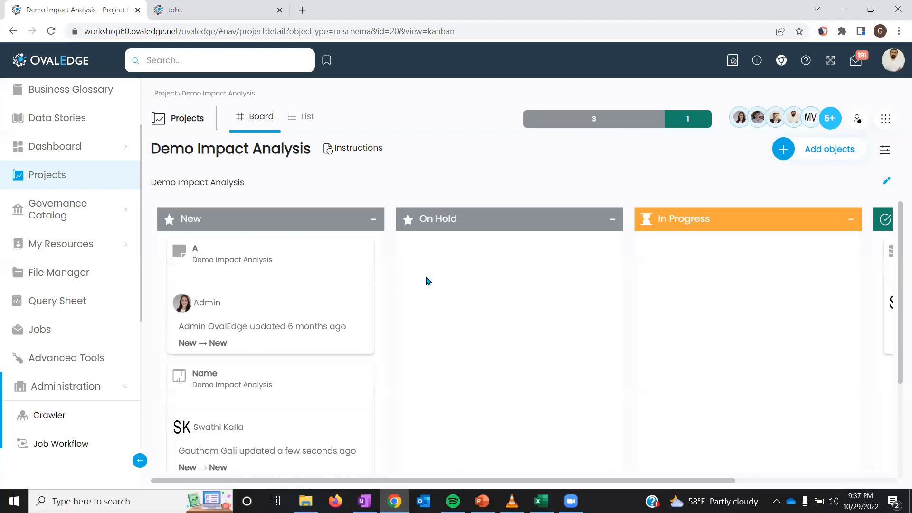
drag(648, 481, 613, 448)
mouse_move(694, 481)
mouse_down()
mouse_move(877, 466)
mouse_move(789, 470)
mouse_move(660, 442)
mouse_up()
View the assignee and status options of task A on the board, then close its details without saving
mouse_move(354, 252)
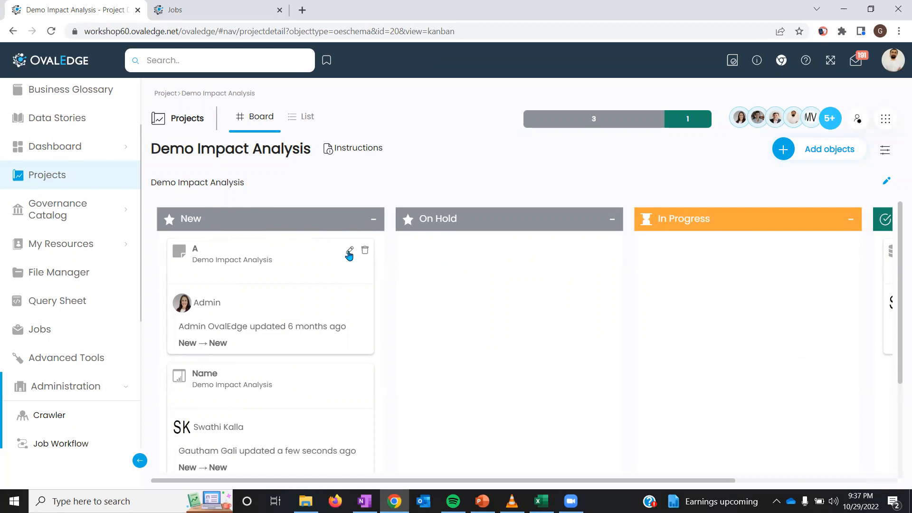
click(349, 251)
click(694, 157)
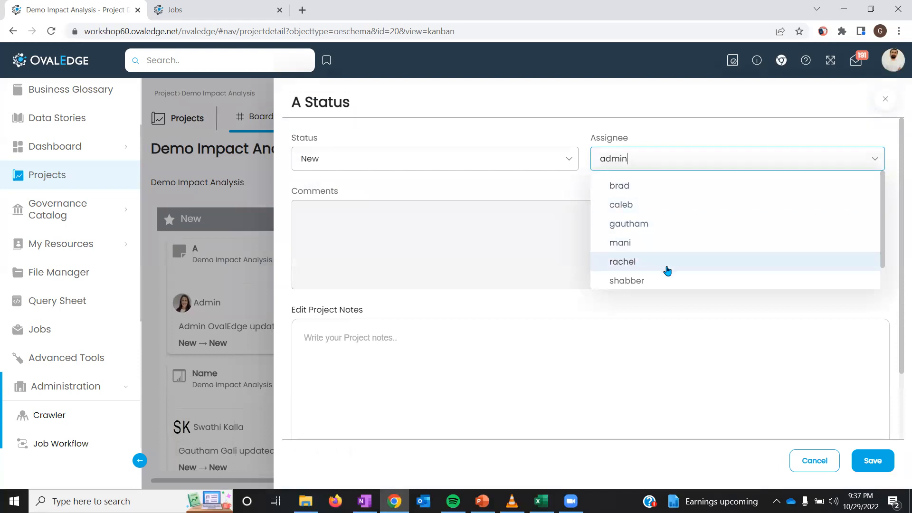
scroll(665, 252, down, 1)
click(350, 221)
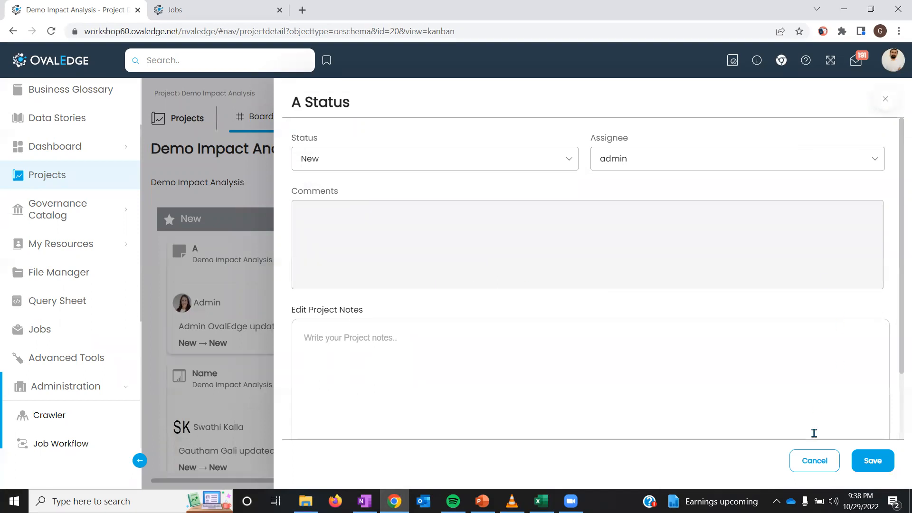
click(825, 459)
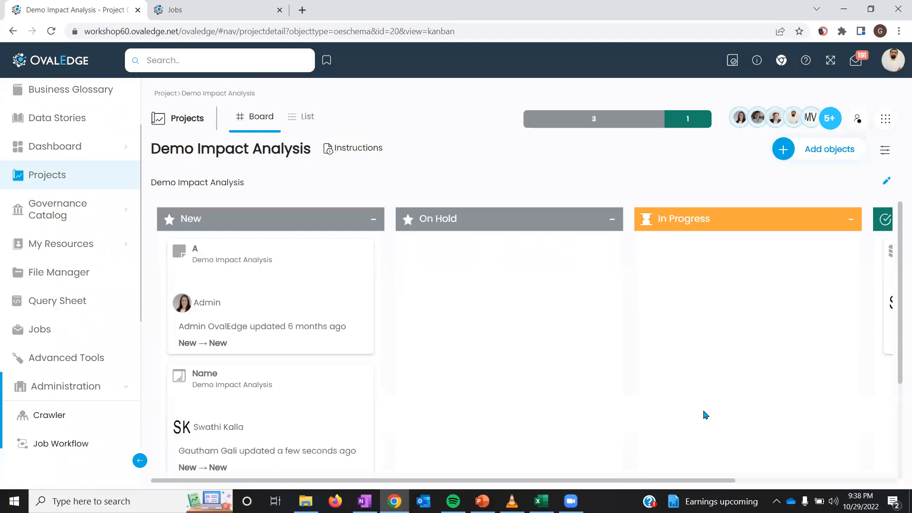
Show the project's report columns as a list and open the Hospital Summary column Name in a separate browser tab
click(292, 117)
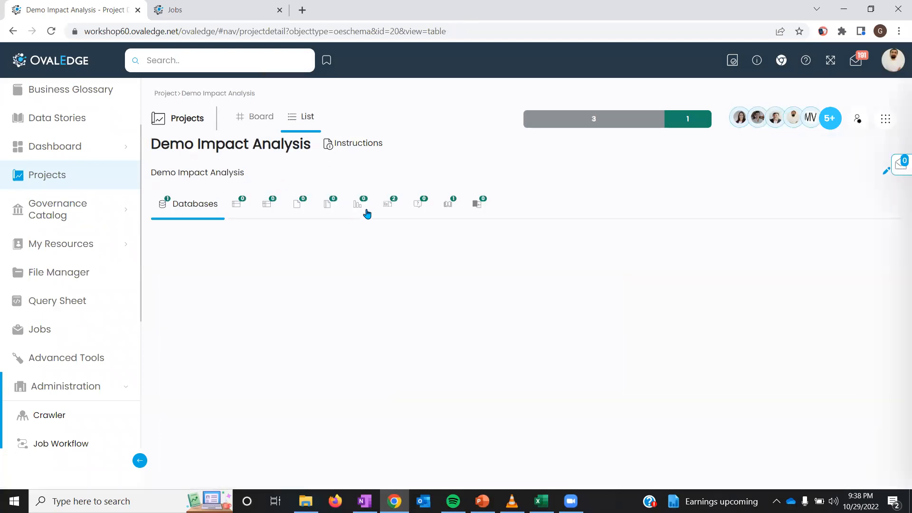
click(386, 209)
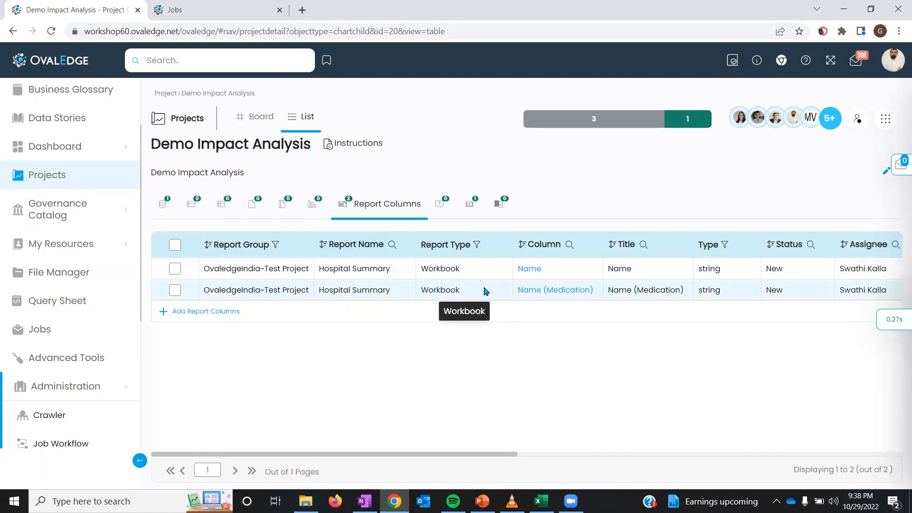
right_click(531, 270)
click(570, 279)
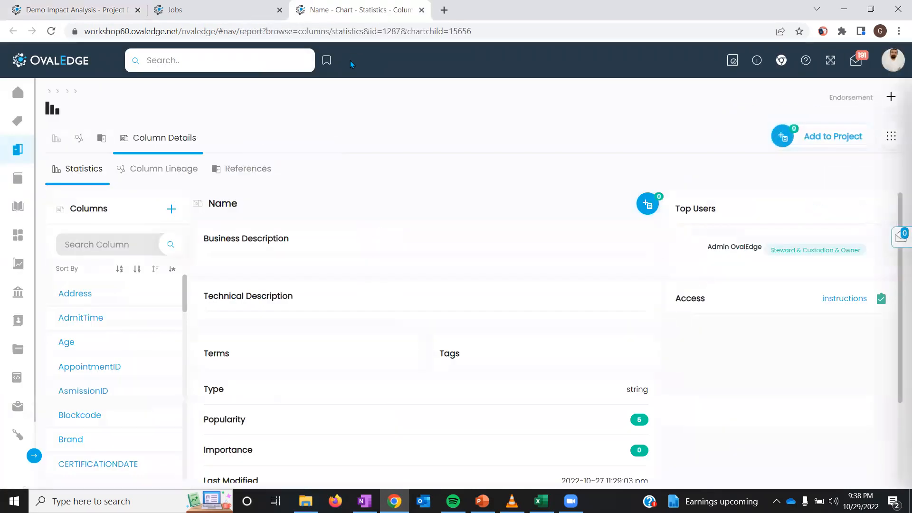
Raise an endorsement flag on the Name column with the message "Report column should be modified." and save it
click(891, 96)
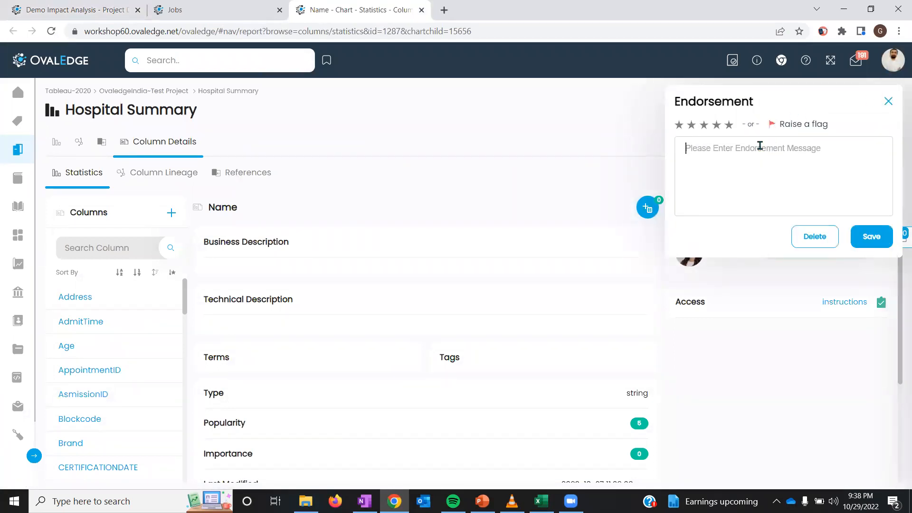
text(Report)
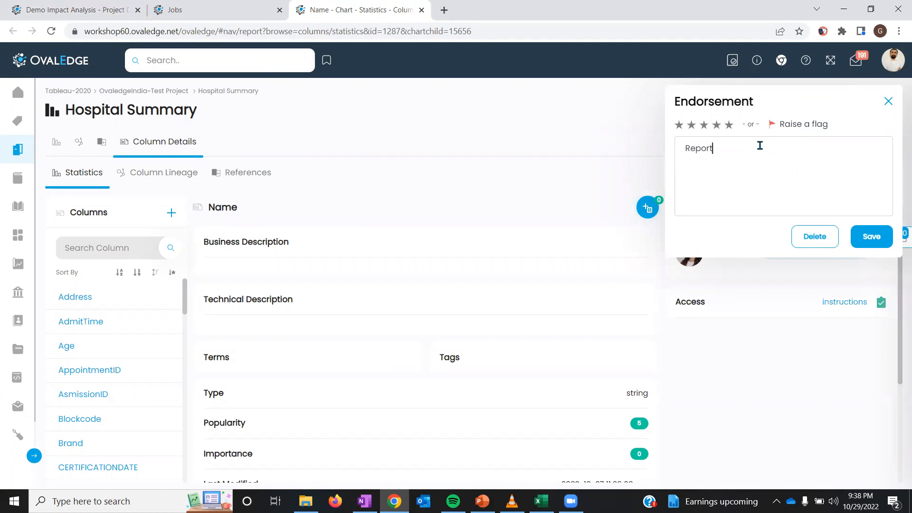
text( column should be modified.)
click(866, 236)
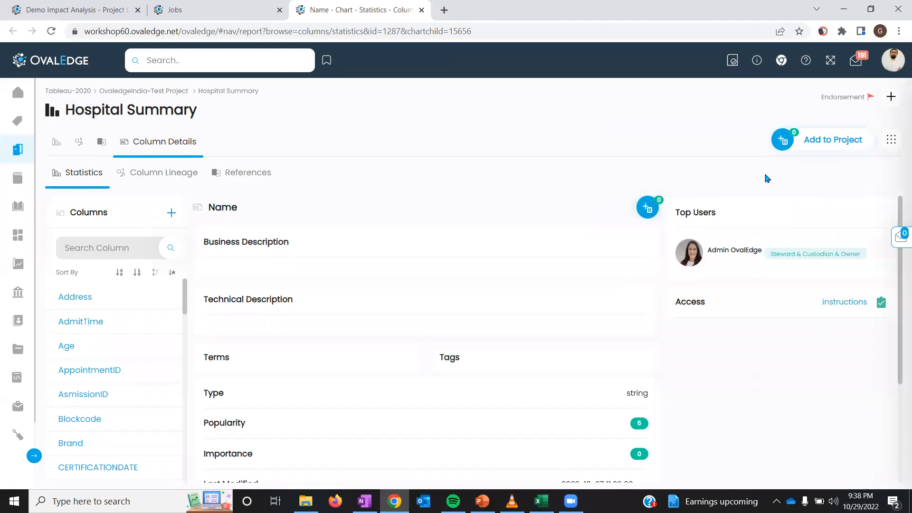